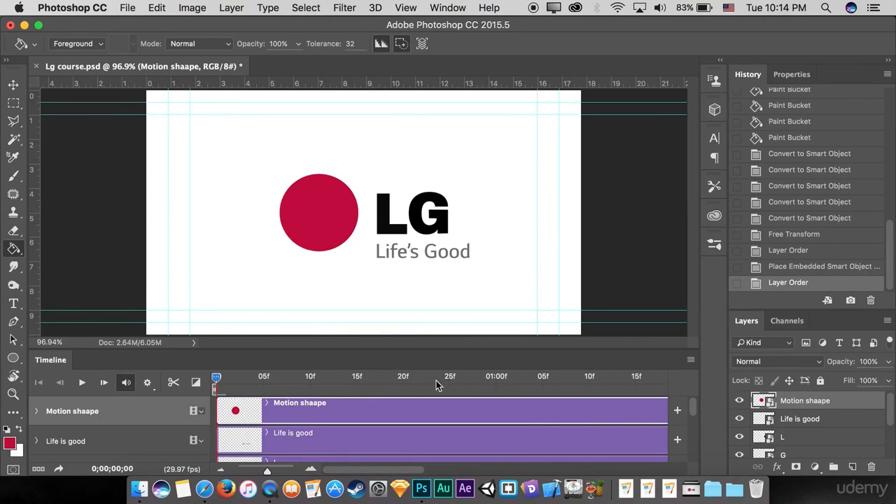
Step: Enable Transform animation on the Motion shaape layer at frame 0 and add keyframes at frames 10 and 20
{"action": "left_click", "coordinate": [37, 411]}
{"action": "scroll", "coordinate": [238, 424], "scroll_direction": "down", "scroll_amount": 1}
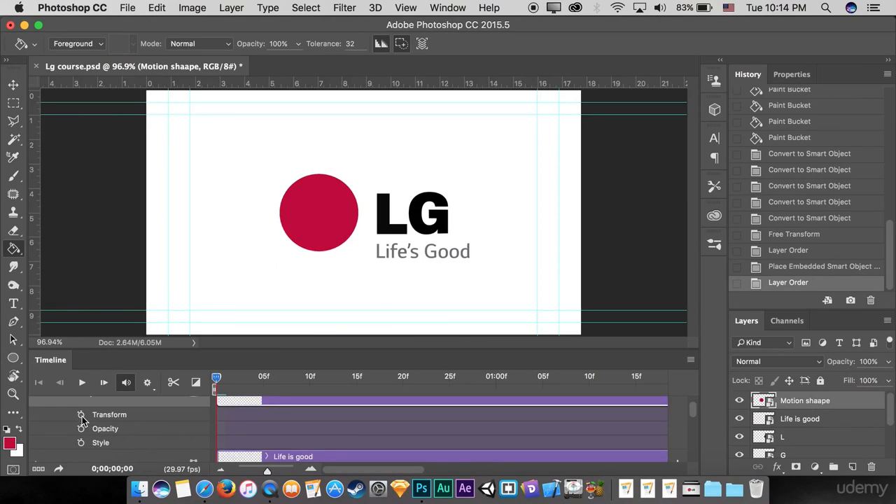
{"action": "left_click", "coordinate": [81, 415]}
{"action": "left_click", "coordinate": [309, 381]}
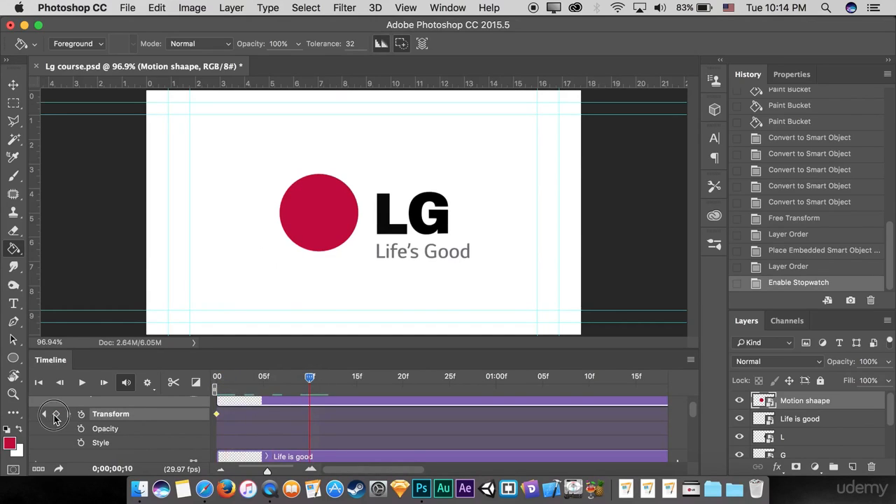
{"action": "left_click", "coordinate": [56, 416]}
{"action": "left_click_drag", "start_coordinate": [318, 379], "coordinate": [403, 378]}
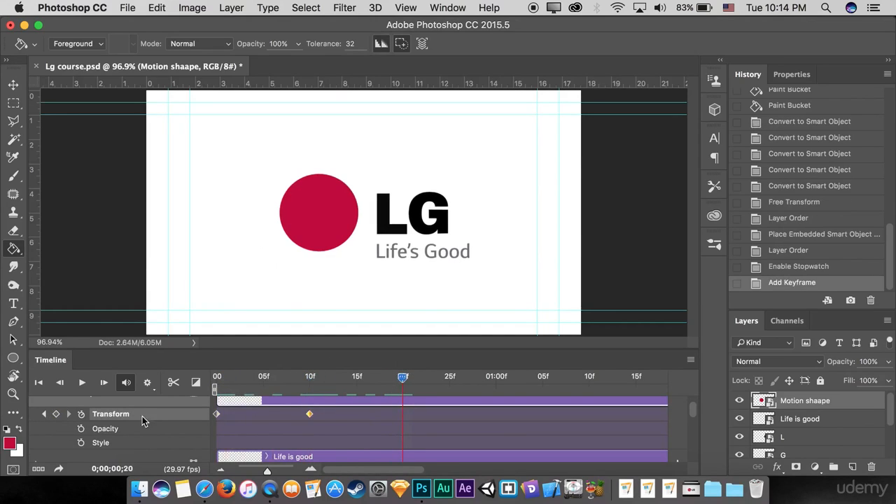
{"action": "left_click", "coordinate": [56, 415]}
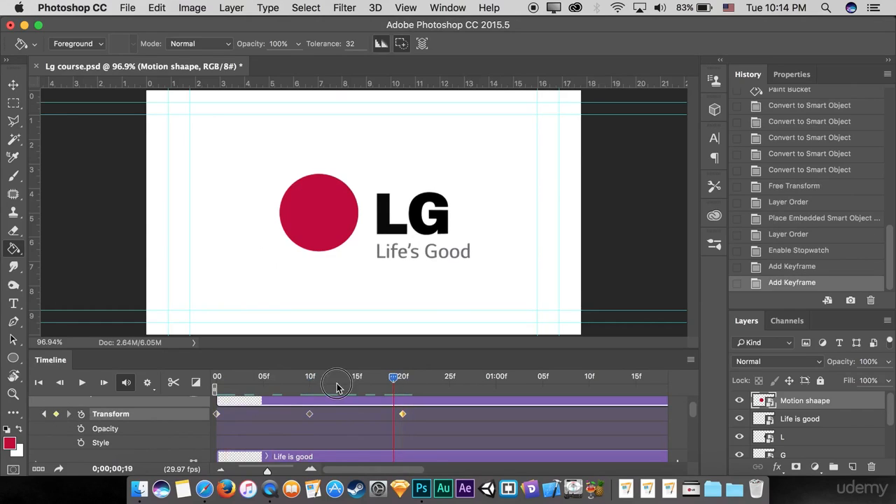
Step: At frame 0, scale the red circle about its centre to about 323% so it covers the whole canvas
{"action": "left_click", "coordinate": [309, 381]}
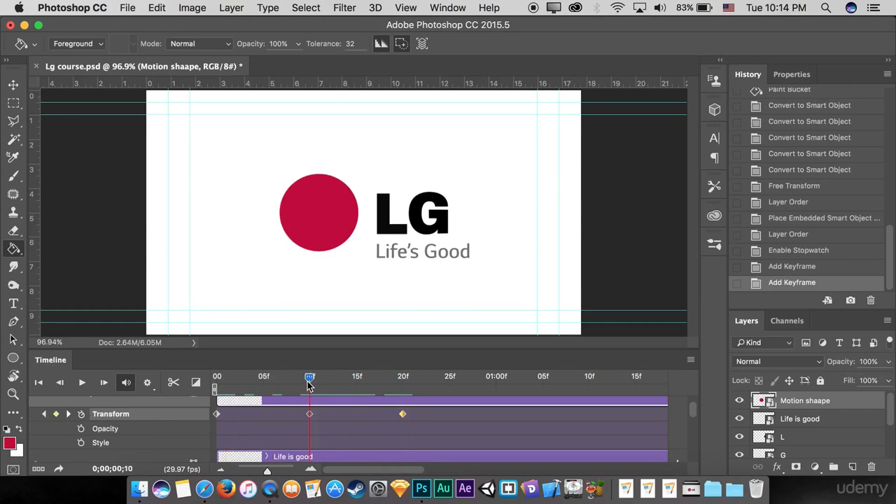
{"action": "mouse_move", "coordinate": [309, 382]}
{"action": "left_mouse_down"}
{"action": "mouse_move", "coordinate": [276, 382]}
{"action": "mouse_move", "coordinate": [356, 386]}
{"action": "mouse_move", "coordinate": [303, 400]}
{"action": "mouse_move", "coordinate": [199, 401]}
{"action": "mouse_move", "coordinate": [224, 382]}
{"action": "mouse_move", "coordinate": [311, 382]}
{"action": "left_mouse_up"}
{"action": "left_click_drag", "start_coordinate": [310, 383], "coordinate": [217, 380]}
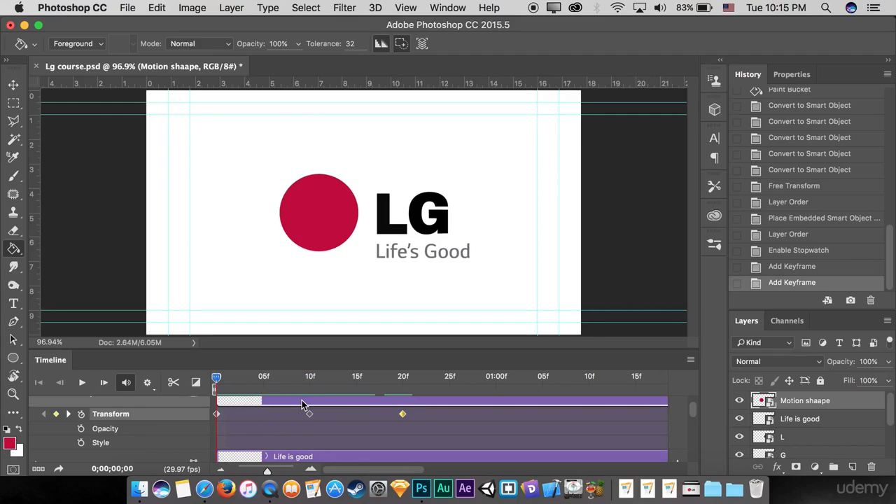
{"action": "key", "text": "ctrl+t"}
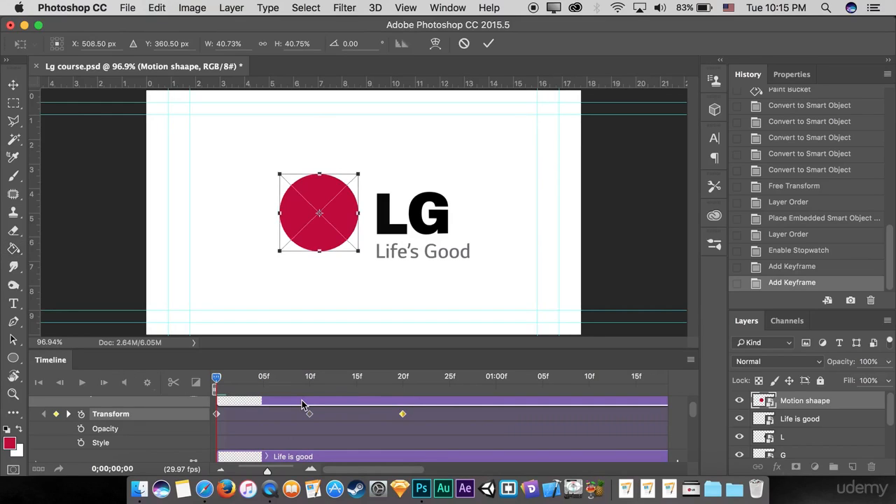
{"action": "mouse_move", "coordinate": [361, 168]}
{"action": "left_mouse_down"}
{"action": "mouse_move", "coordinate": [366, 157]}
{"action": "mouse_move", "coordinate": [820, 136]}
{"action": "mouse_move", "coordinate": [764, 144]}
{"action": "mouse_move", "coordinate": [706, 15]}
{"action": "mouse_move", "coordinate": [568, 92]}
{"action": "mouse_move", "coordinate": [738, 10]}
{"action": "left_mouse_up"}
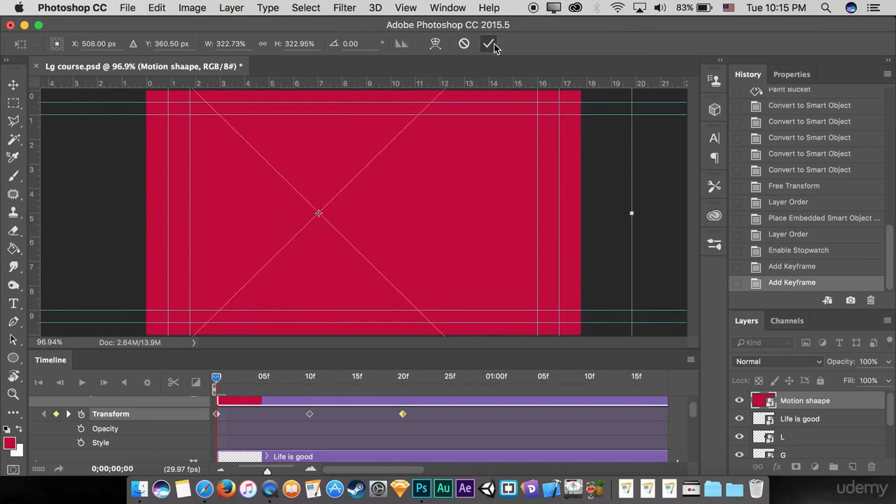
{"action": "left_click", "coordinate": [489, 43]}
{"action": "key", "text": "g"}
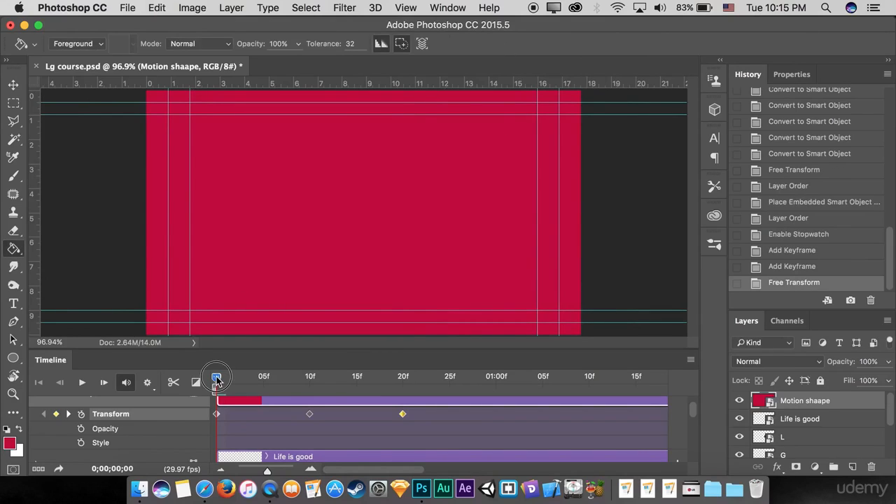
Step: Scrub through the circle's shrinking animation and compare it with the start of the reference video in the video player
{"action": "mouse_move", "coordinate": [216, 379]}
{"action": "left_mouse_down"}
{"action": "mouse_move", "coordinate": [310, 378]}
{"action": "mouse_move", "coordinate": [216, 381]}
{"action": "left_mouse_up"}
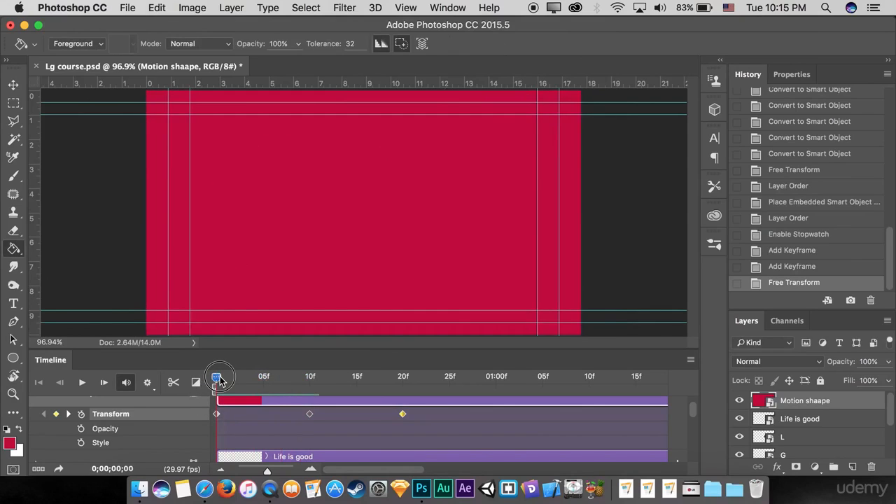
{"action": "mouse_move", "coordinate": [220, 380]}
{"action": "left_mouse_down"}
{"action": "mouse_move", "coordinate": [308, 382]}
{"action": "mouse_move", "coordinate": [301, 380]}
{"action": "mouse_move", "coordinate": [234, 379]}
{"action": "mouse_move", "coordinate": [313, 391]}
{"action": "mouse_move", "coordinate": [210, 384]}
{"action": "left_mouse_up"}
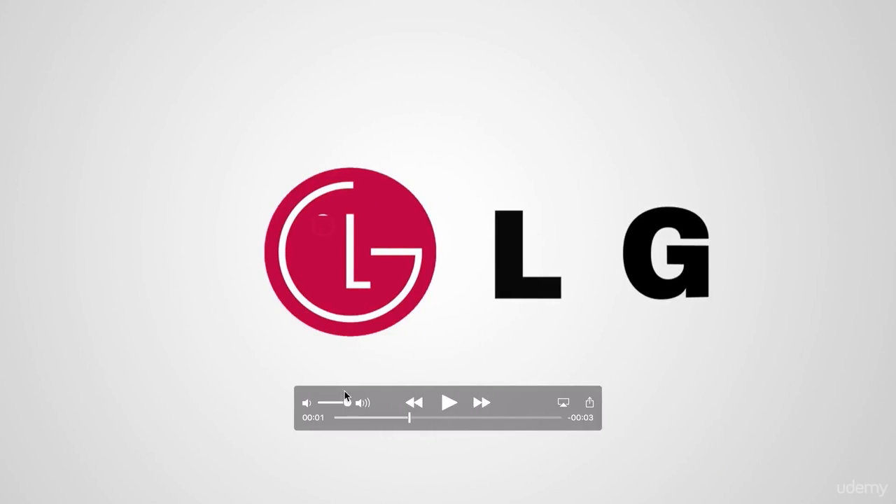
{"action": "left_click", "coordinate": [336, 418]}
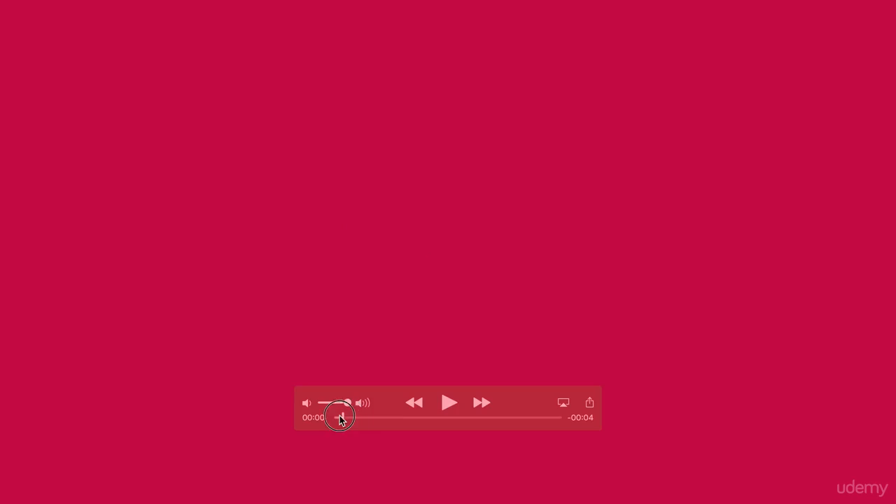
{"action": "left_click_drag", "start_coordinate": [336, 417], "coordinate": [310, 427]}
{"action": "key", "text": "F4"}
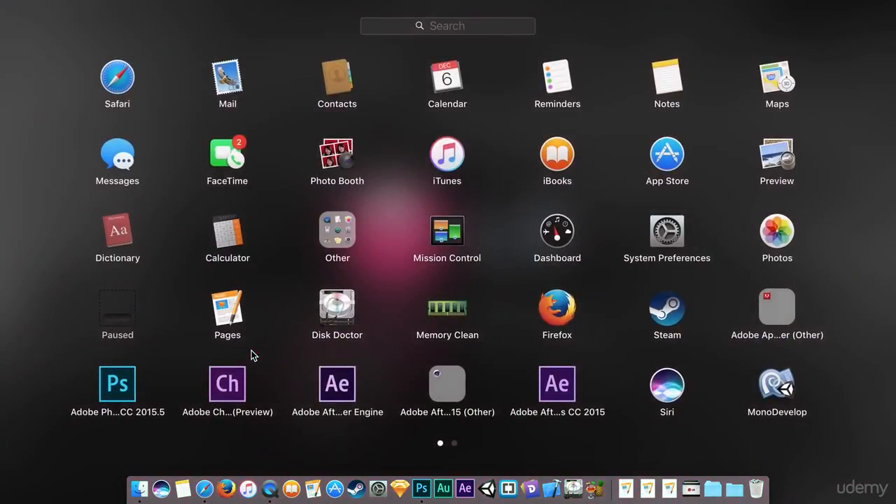
{"action": "left_click", "coordinate": [182, 340]}
{"action": "key", "text": "ctrl+Left"}
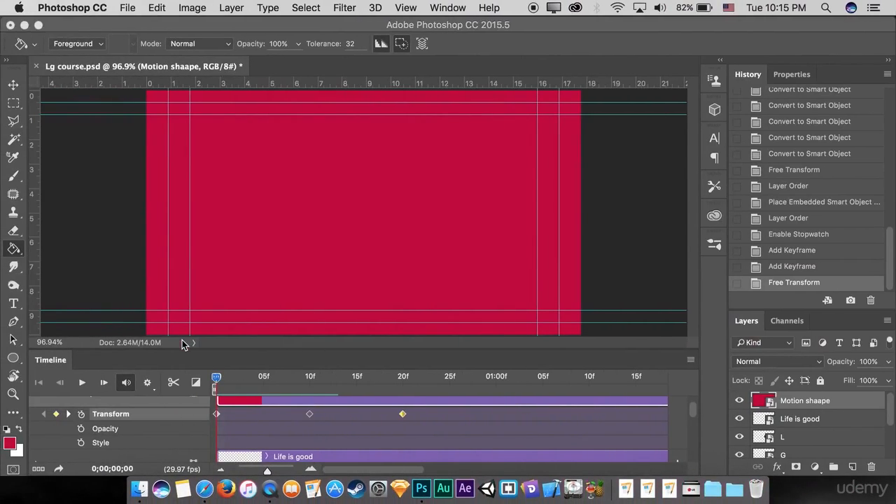
Step: Copy the circle's Transform keyframe from frame 0 and paste it over the one at frame 10
{"action": "mouse_move", "coordinate": [219, 383]}
{"action": "left_mouse_down"}
{"action": "mouse_move", "coordinate": [300, 383]}
{"action": "mouse_move", "coordinate": [216, 383]}
{"action": "left_mouse_up"}
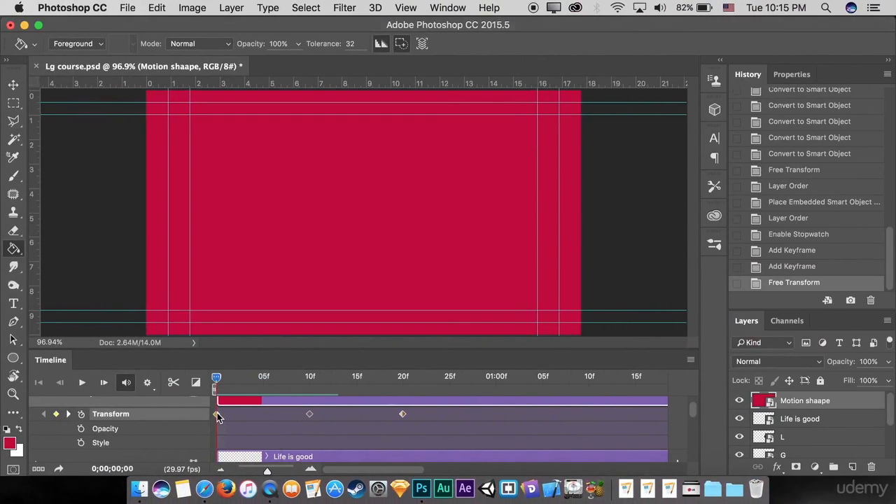
{"action": "right_click", "coordinate": [217, 414]}
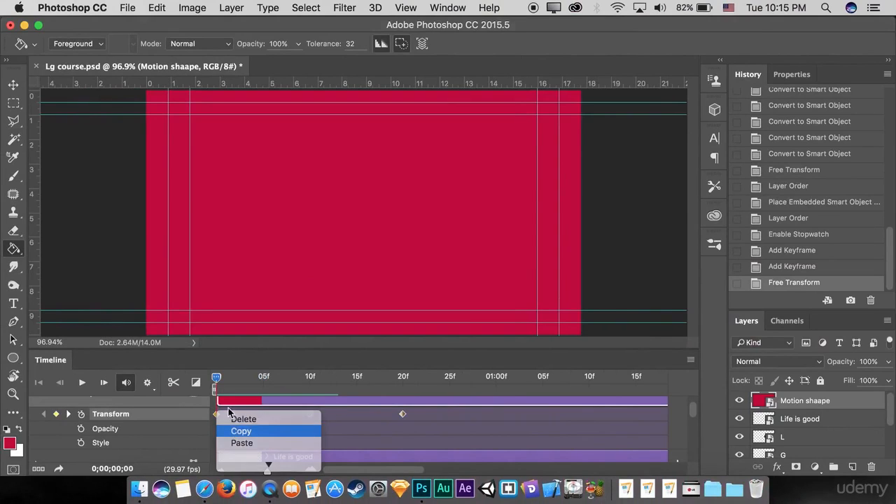
{"action": "left_click", "coordinate": [241, 431]}
{"action": "left_click_drag", "start_coordinate": [216, 382], "coordinate": [309, 383]}
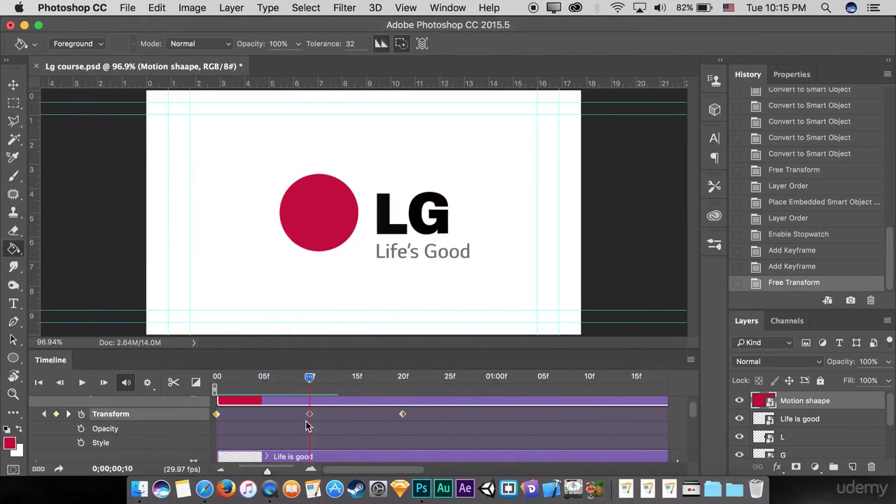
{"action": "right_click", "coordinate": [310, 414]}
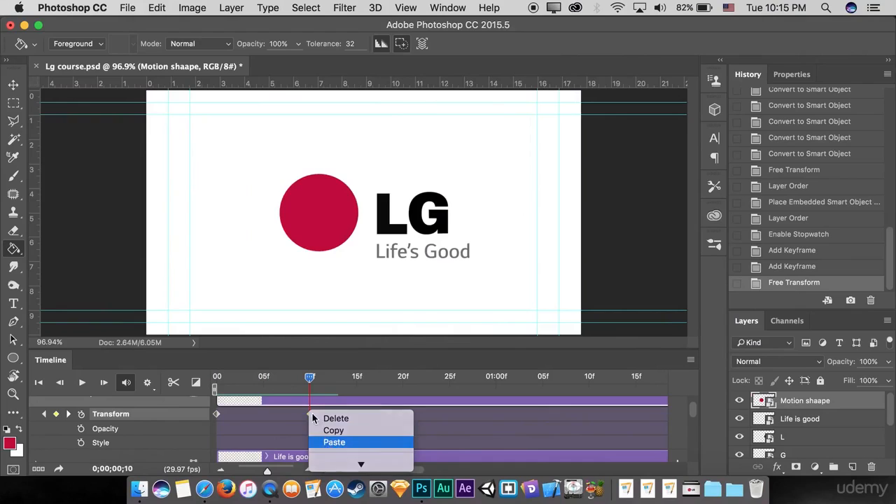
{"action": "left_click", "coordinate": [334, 442]}
Step: Add a Transform keyframe for the circle at 01:00 on the timeline
{"action": "left_click_drag", "start_coordinate": [311, 380], "coordinate": [403, 405]}
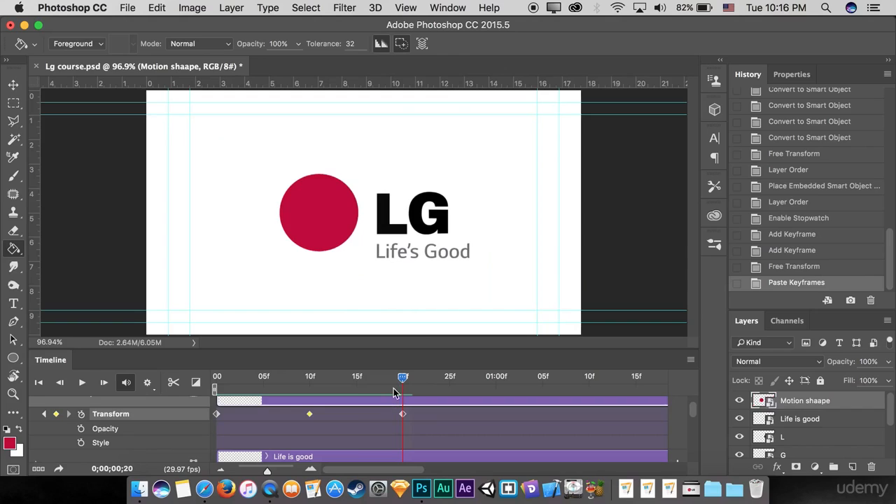
{"action": "left_click", "coordinate": [404, 379]}
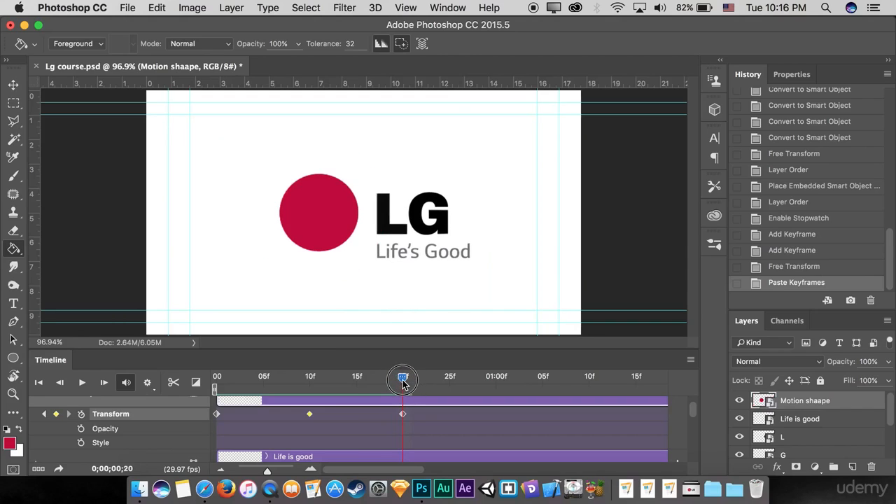
{"action": "left_click_drag", "start_coordinate": [403, 384], "coordinate": [449, 393]}
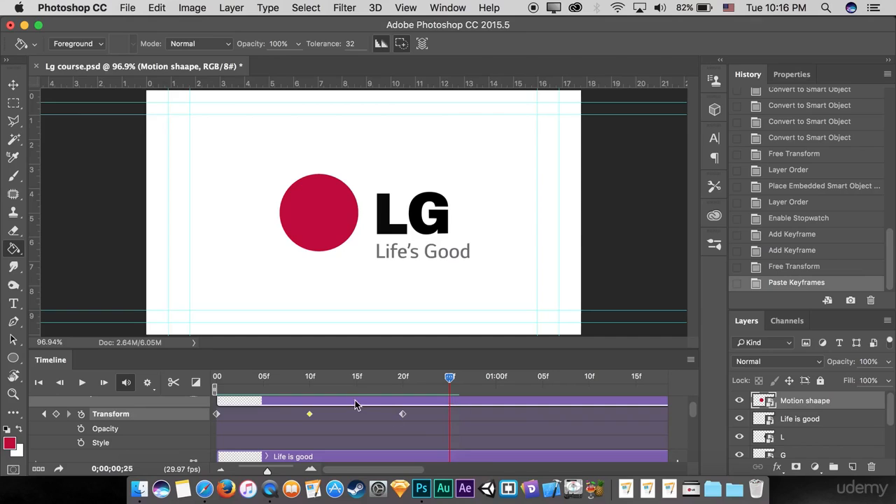
{"action": "left_click_drag", "start_coordinate": [450, 379], "coordinate": [494, 379]}
{"action": "left_click", "coordinate": [56, 414]}
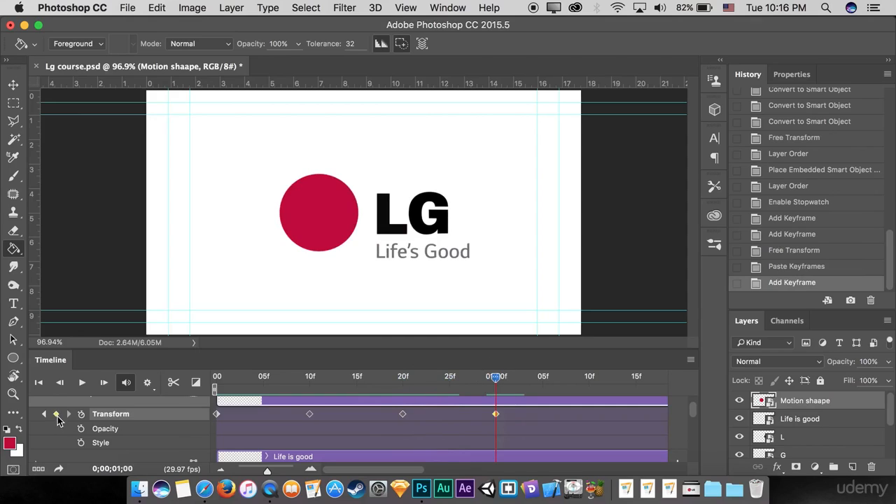
Step: At frame 20, scale the Motion shaape circle down about its centre to a size smaller than the logo circle
{"action": "left_click_drag", "start_coordinate": [493, 379], "coordinate": [403, 388]}
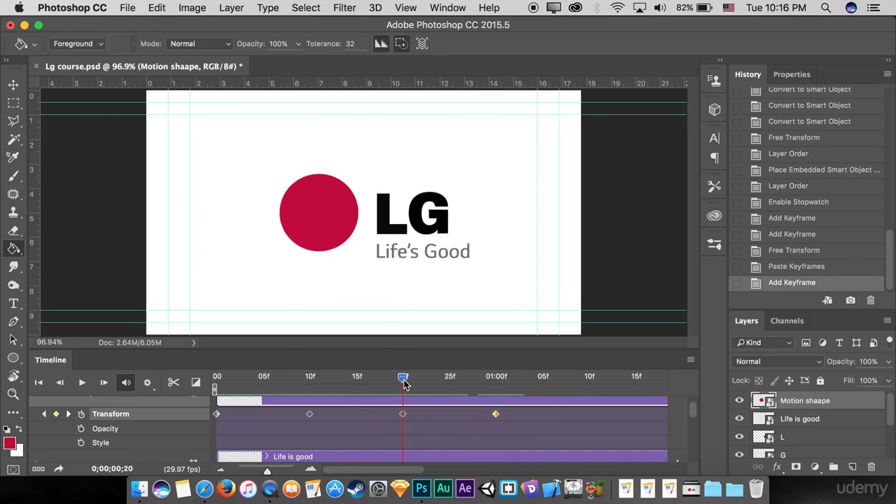
{"action": "key", "text": "ctrl+t"}
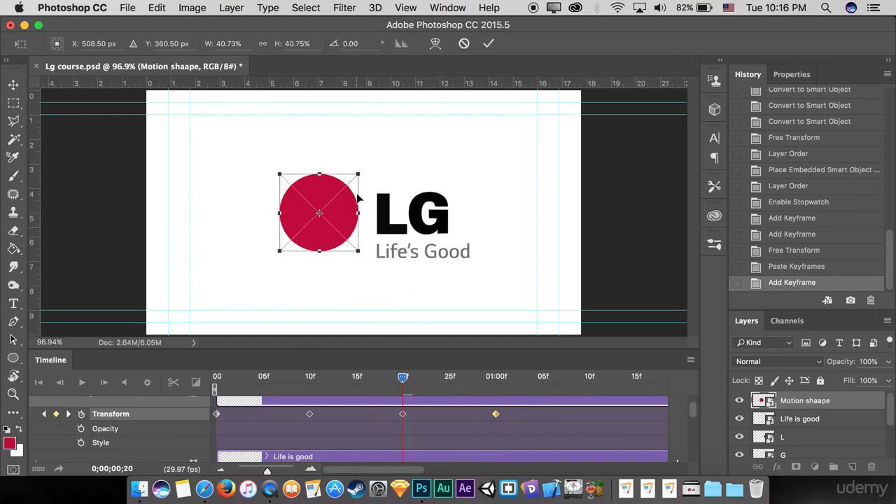
{"action": "left_click_drag", "start_coordinate": [362, 171], "coordinate": [342, 181]}
{"action": "left_click", "coordinate": [489, 44]}
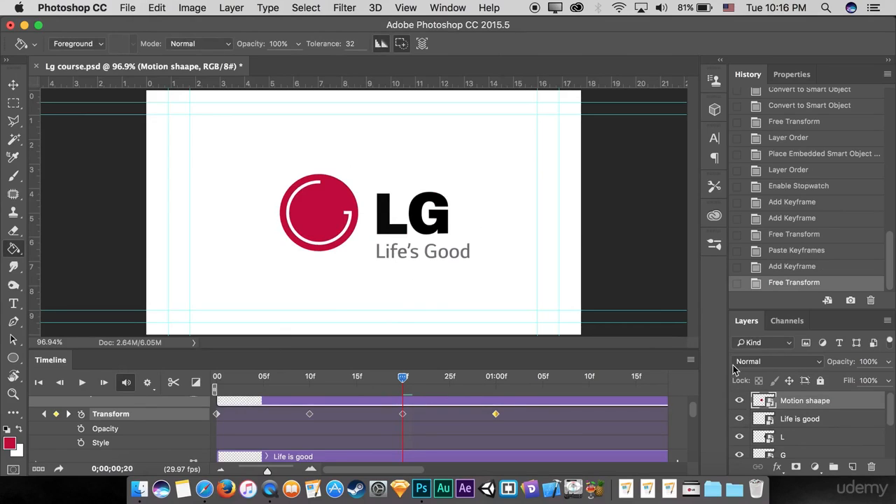
Step: Hide every layer except Motion shaape, and turn the white background Layer 0 back on
{"action": "right_click", "coordinate": [741, 406]}
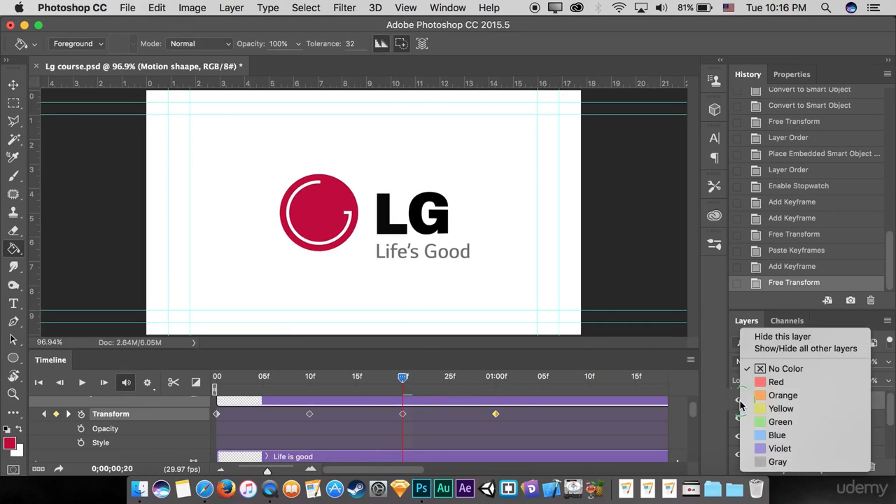
{"action": "left_click", "coordinate": [769, 354]}
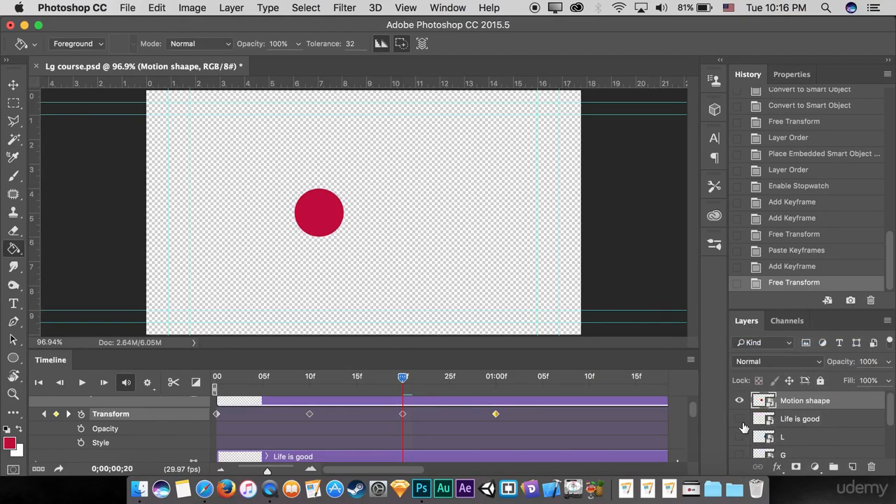
{"action": "scroll", "coordinate": [744, 427], "scroll_direction": "down", "scroll_amount": 3}
{"action": "left_click", "coordinate": [741, 449]}
{"action": "scroll", "coordinate": [753, 449], "scroll_direction": "up", "scroll_amount": 3}
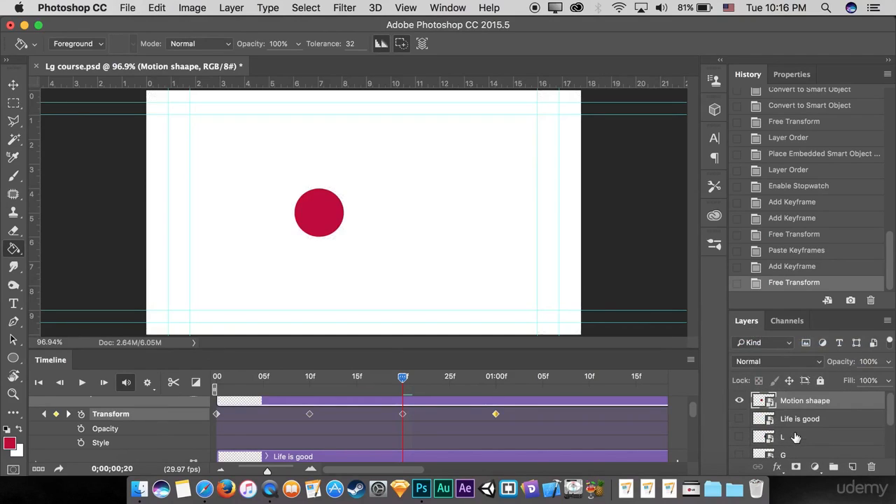
{"action": "scroll", "coordinate": [756, 449], "scroll_direction": "down", "scroll_amount": 3}
{"action": "scroll", "coordinate": [784, 427], "scroll_direction": "up", "scroll_amount": 3}
Step: Add two in-between Transform keyframes to the circle's animation and place them at frames 13 and 23
{"action": "mouse_move", "coordinate": [413, 383]}
{"action": "left_mouse_down"}
{"action": "mouse_move", "coordinate": [370, 379]}
{"action": "mouse_move", "coordinate": [496, 379]}
{"action": "mouse_move", "coordinate": [421, 379]}
{"action": "left_mouse_up"}
{"action": "left_click_drag", "start_coordinate": [370, 397], "coordinate": [339, 416]}
{"action": "left_click", "coordinate": [56, 414]}
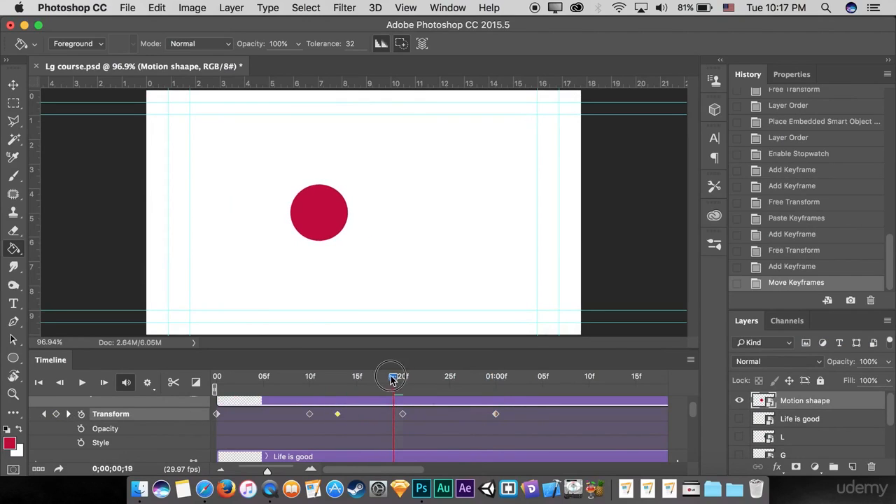
{"action": "left_click_drag", "start_coordinate": [393, 382], "coordinate": [431, 418]}
{"action": "left_click", "coordinate": [56, 414]}
Step: Play back the circle animation to check its scaling and bounce timing
{"action": "left_click_drag", "start_coordinate": [473, 382], "coordinate": [274, 390]}
{"action": "key", "text": "space"}
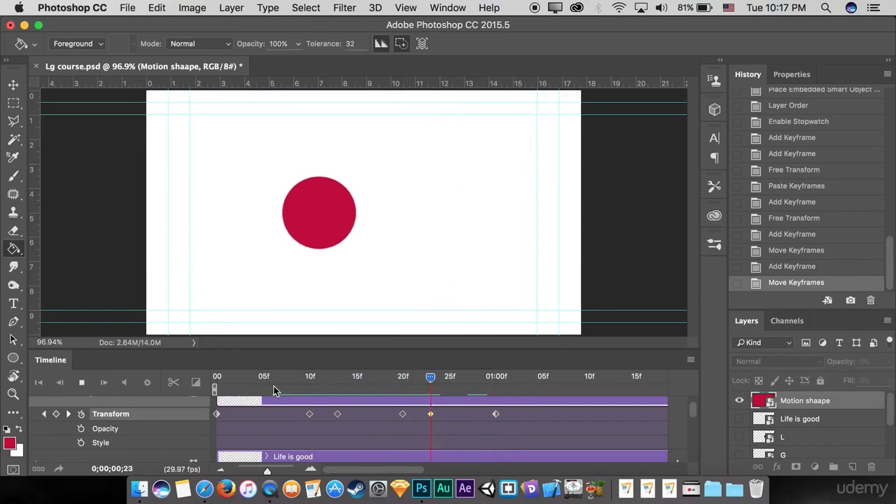
{"action": "key", "text": "space"}
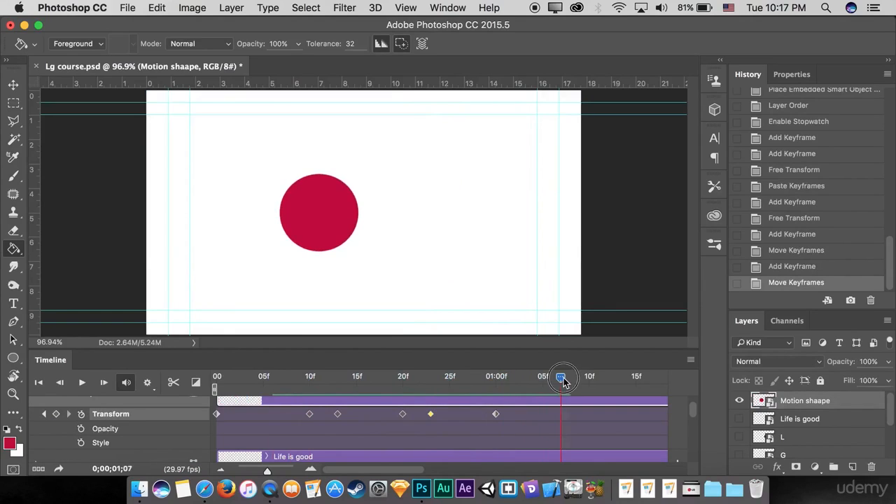
{"action": "left_click", "coordinate": [355, 382]}
{"action": "key", "text": "space"}
Step: With the playhead at 01:00, turn on the Logo layer and move it above Motion shaape in the layer order
{"action": "left_click_drag", "start_coordinate": [526, 379], "coordinate": [498, 387]}
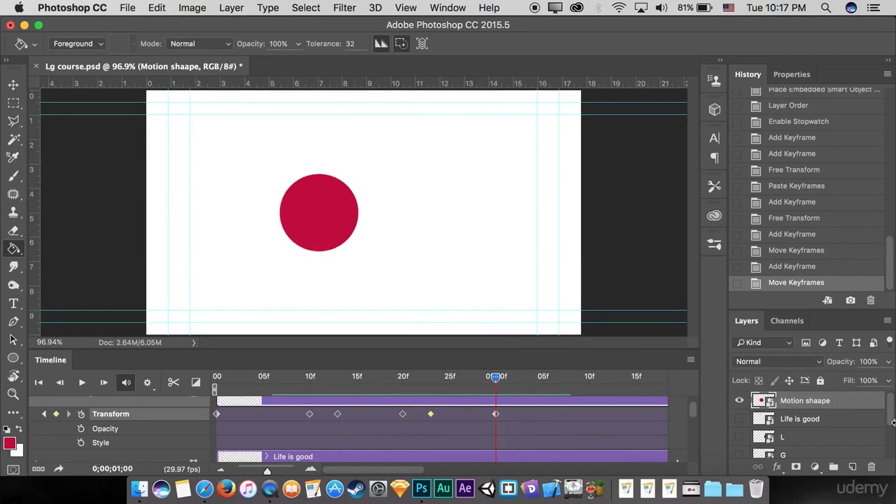
{"action": "scroll", "coordinate": [841, 436], "scroll_direction": "down", "scroll_amount": 5}
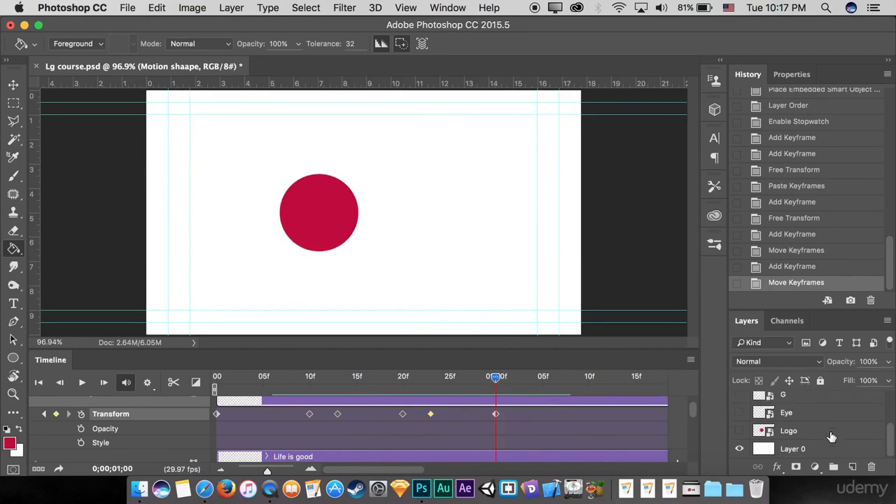
{"action": "scroll", "coordinate": [832, 437], "scroll_direction": "up", "scroll_amount": 4}
{"action": "scroll", "coordinate": [832, 437], "scroll_direction": "up", "scroll_amount": 2}
{"action": "scroll", "coordinate": [819, 434], "scroll_direction": "down", "scroll_amount": 3}
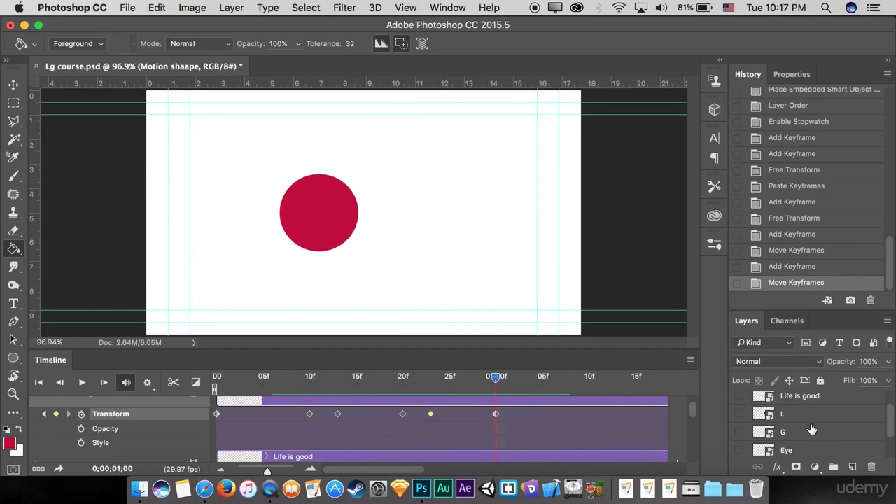
{"action": "scroll", "coordinate": [816, 433], "scroll_direction": "up", "scroll_amount": 3}
{"action": "scroll", "coordinate": [812, 431], "scroll_direction": "down", "scroll_amount": 4}
{"action": "left_click", "coordinate": [788, 434]}
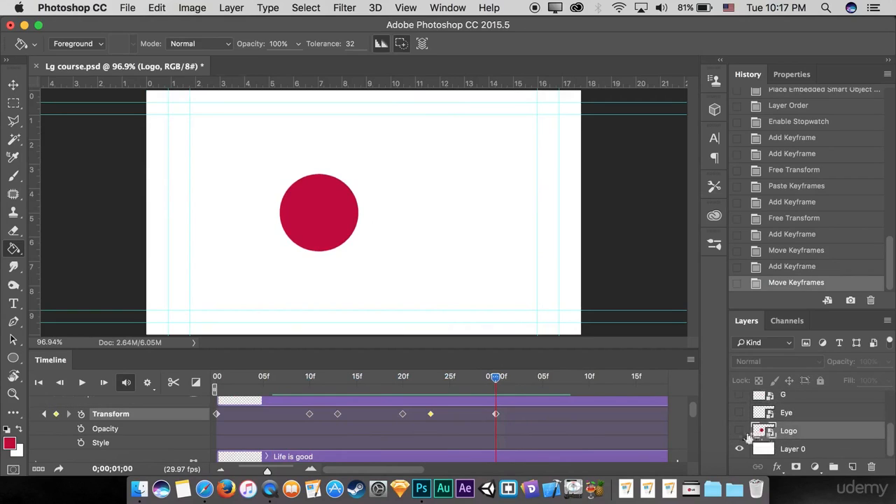
{"action": "left_click", "coordinate": [741, 432]}
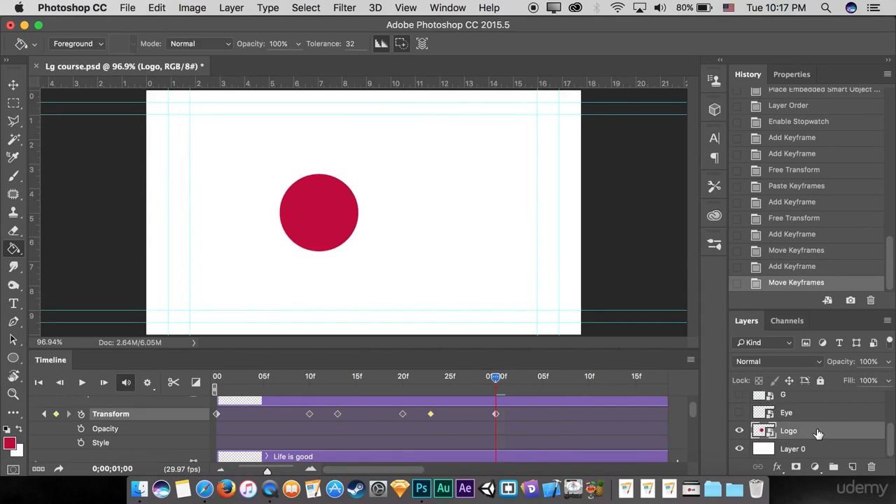
{"action": "left_click_drag", "start_coordinate": [823, 437], "coordinate": [816, 398]}
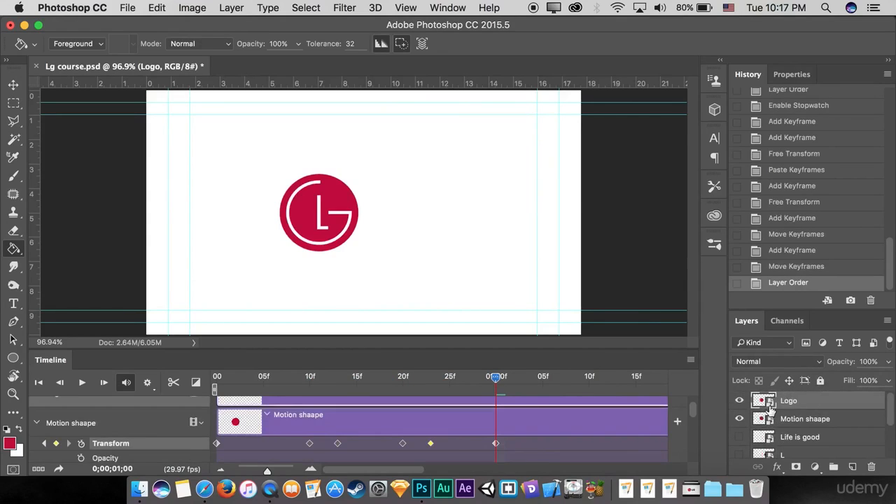
Step: Shift the Logo clip along the timeline so it starts at 01:00, where the circle's animation ends
{"action": "scroll", "coordinate": [413, 420], "scroll_direction": "up", "scroll_amount": 1}
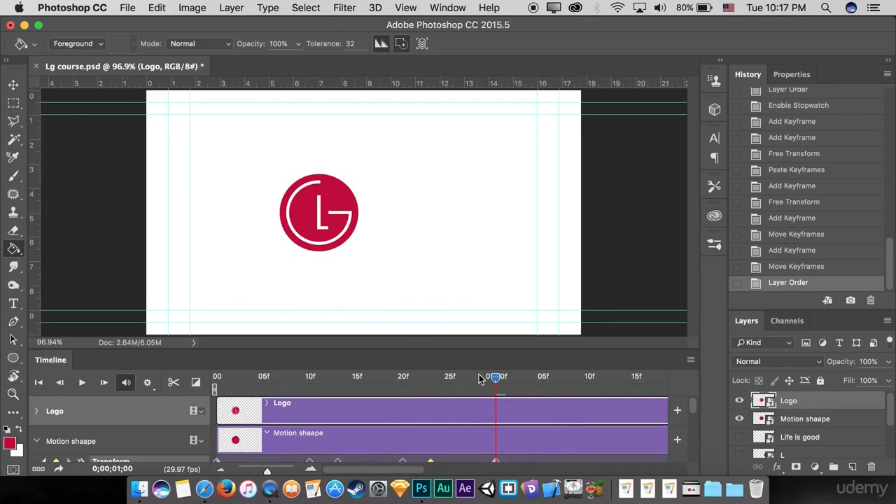
{"action": "left_click_drag", "start_coordinate": [497, 379], "coordinate": [495, 406]}
{"action": "left_click_drag", "start_coordinate": [255, 414], "coordinate": [393, 406]}
{"action": "left_click_drag", "start_coordinate": [452, 401], "coordinate": [497, 382]}
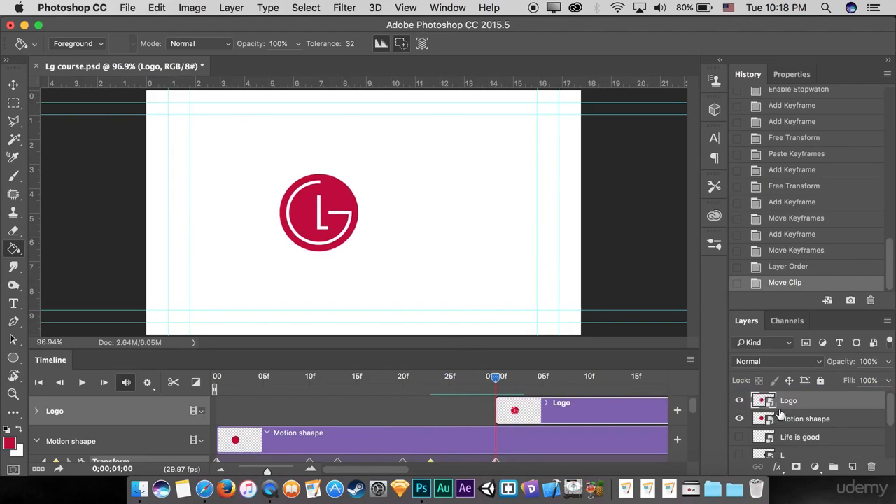
Step: Add an unlinked layer mask to the Logo layer and fill a rectangular area around the logo with black on it
{"action": "left_click", "coordinate": [797, 468]}
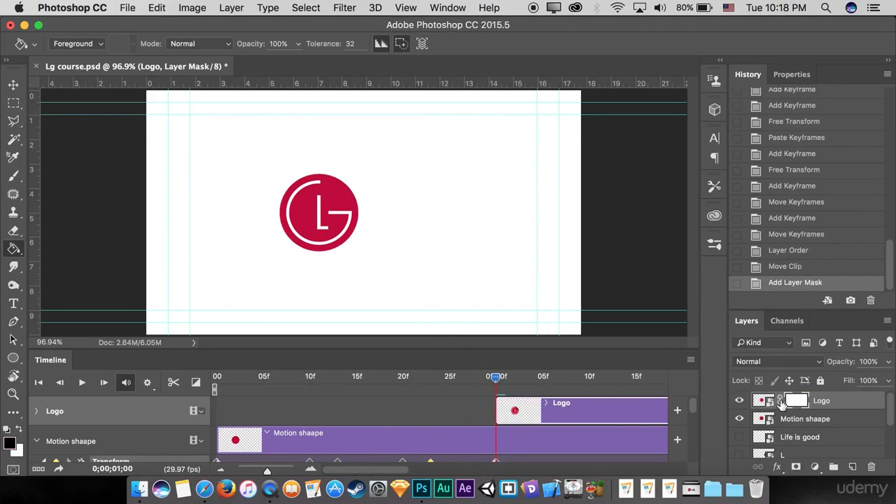
{"action": "left_click", "coordinate": [780, 402]}
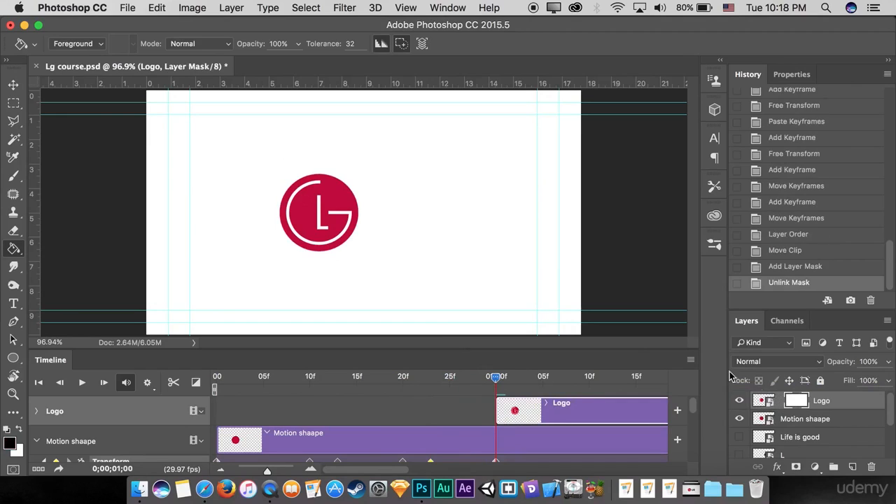
{"action": "left_click", "coordinate": [12, 105]}
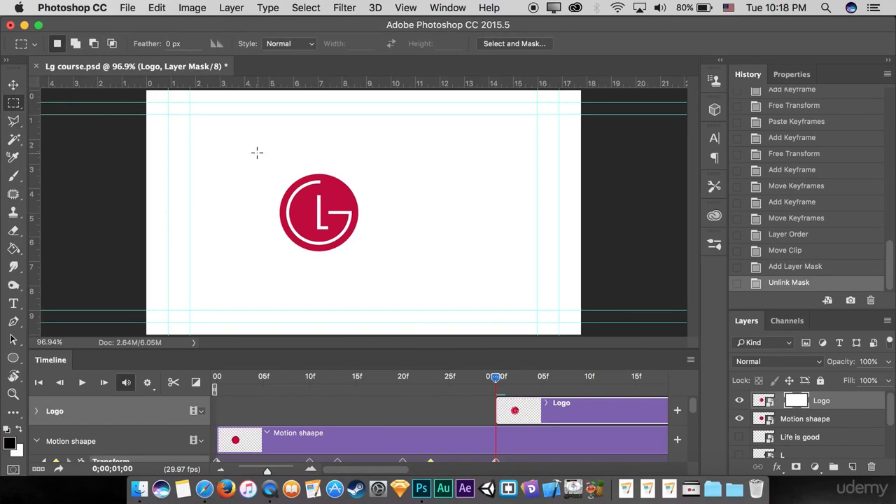
{"action": "left_click_drag", "start_coordinate": [257, 148], "coordinate": [372, 260]}
{"action": "left_click", "coordinate": [13, 249]}
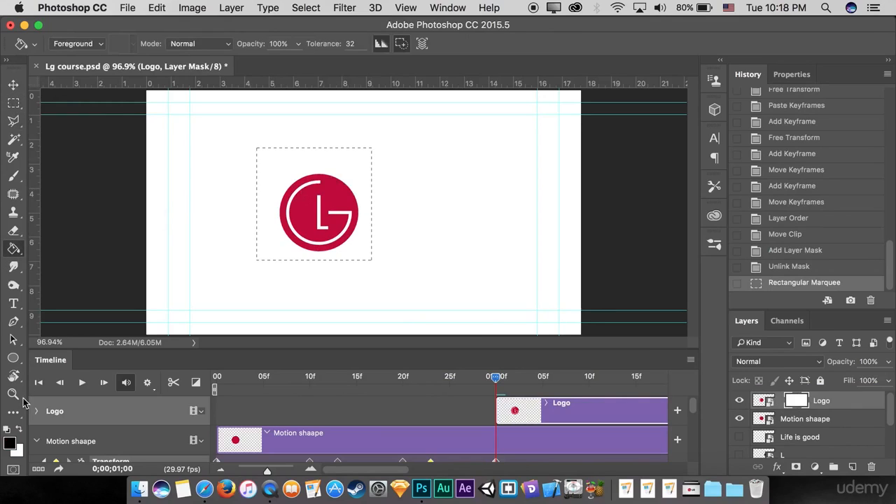
{"action": "left_click", "coordinate": [316, 223]}
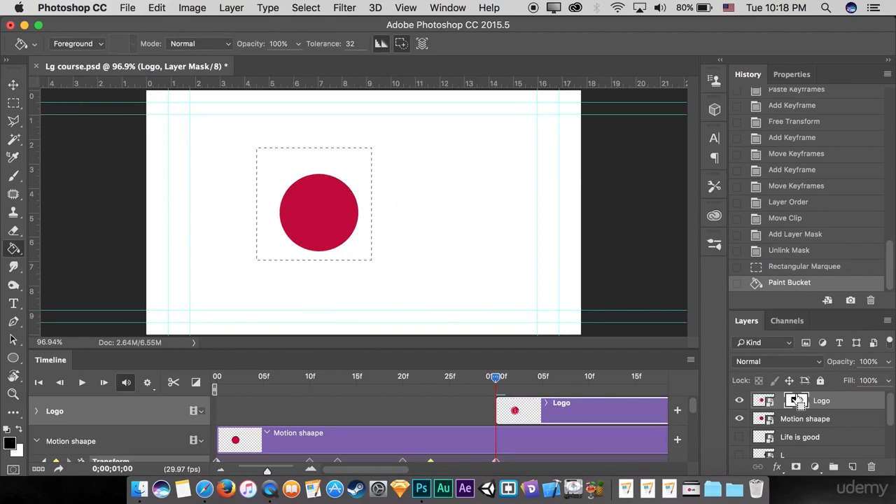
{"action": "key", "text": "super+d"}
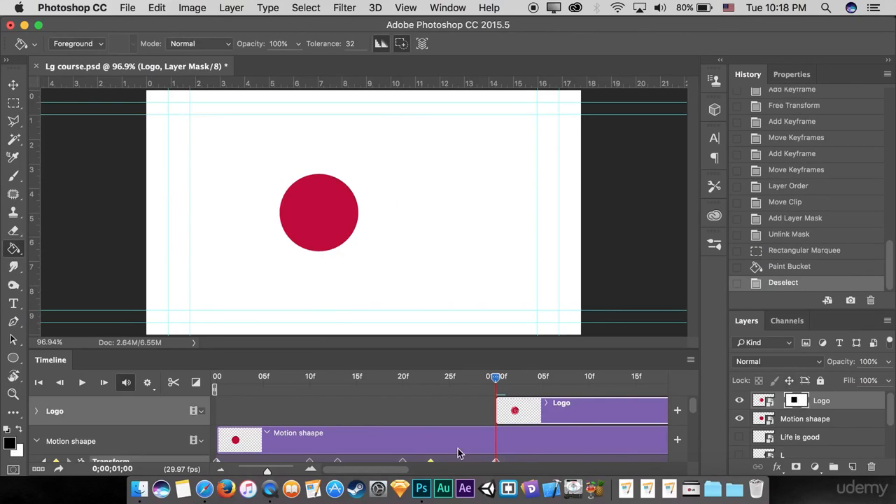
Step: Enable Layer Mask Position animation for the Logo clip, with keyframes at 01:00 and 01:10
{"action": "left_click_drag", "start_coordinate": [348, 469], "coordinate": [385, 470]}
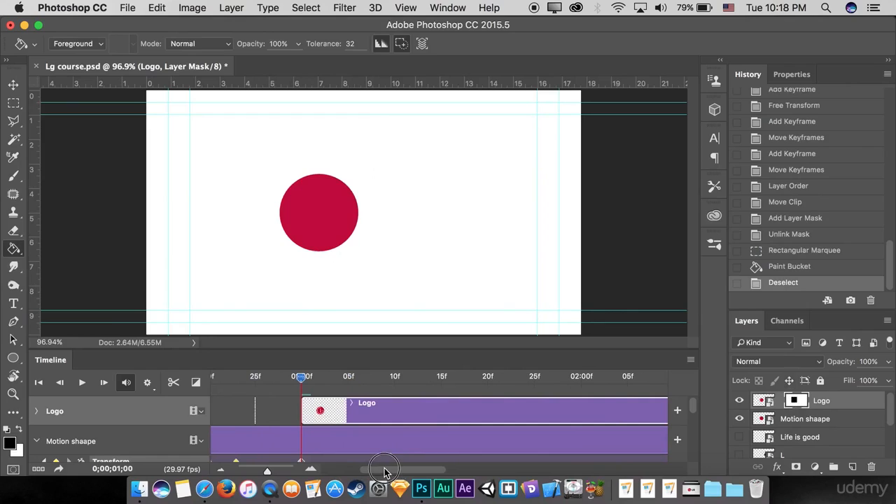
{"action": "left_click", "coordinate": [38, 412]}
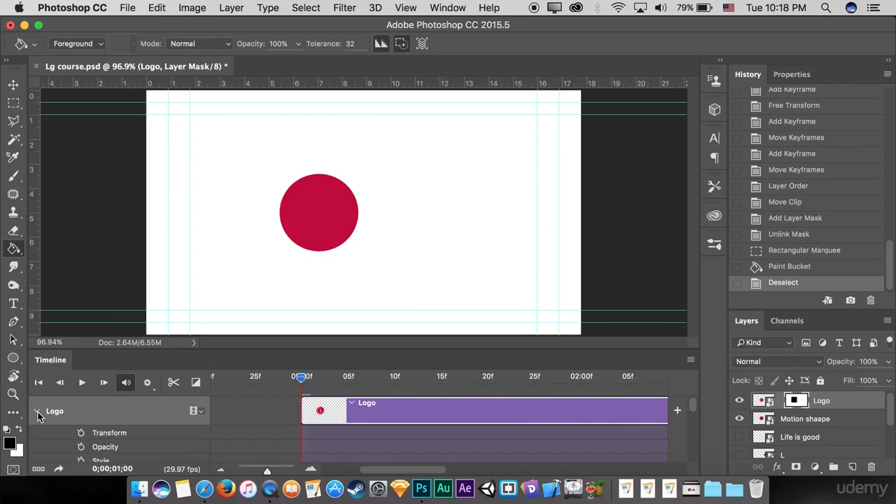
{"action": "scroll", "coordinate": [243, 432], "scroll_direction": "down", "scroll_amount": 1}
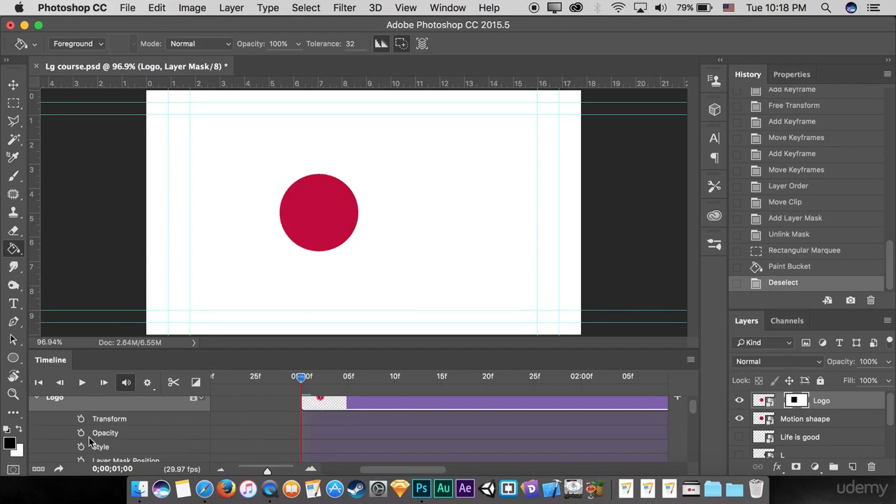
{"action": "scroll", "coordinate": [299, 429], "scroll_direction": "down", "scroll_amount": 2}
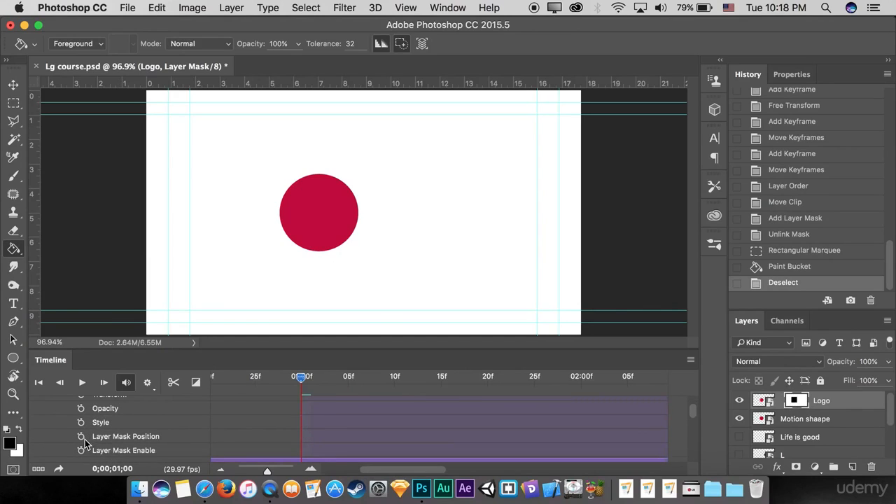
{"action": "left_click", "coordinate": [81, 436]}
{"action": "left_click_drag", "start_coordinate": [304, 382], "coordinate": [394, 376]}
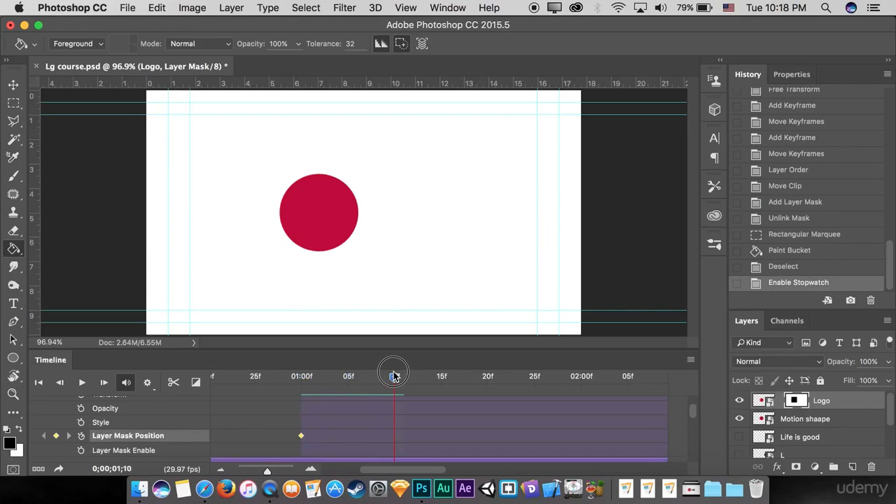
{"action": "left_click", "coordinate": [58, 435]}
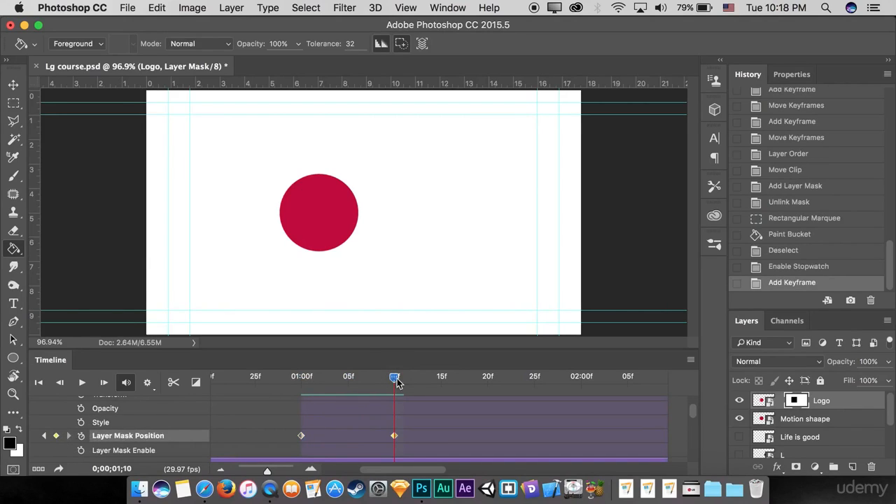
{"action": "mouse_move", "coordinate": [397, 379]}
{"action": "left_mouse_down"}
{"action": "mouse_move", "coordinate": [301, 379]}
{"action": "mouse_move", "coordinate": [331, 386]}
{"action": "mouse_move", "coordinate": [395, 380]}
{"action": "left_mouse_up"}
Step: At 01:10, move the Logo layer's mask straight down until its black area clears the logo
{"action": "left_click", "coordinate": [13, 84]}
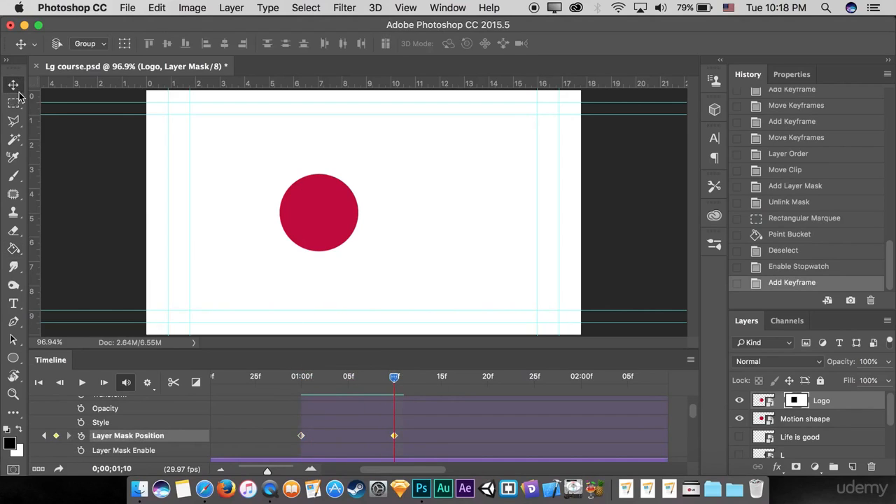
{"action": "left_click", "coordinate": [771, 402]}
{"action": "left_click", "coordinate": [794, 401]}
{"action": "left_click_drag", "start_coordinate": [339, 188], "coordinate": [339, 298]}
Step: Add an in-between Layer Mask Position keyframe from the 01:08 state and place it at 01:03
{"action": "left_click_drag", "start_coordinate": [394, 378], "coordinate": [377, 399]}
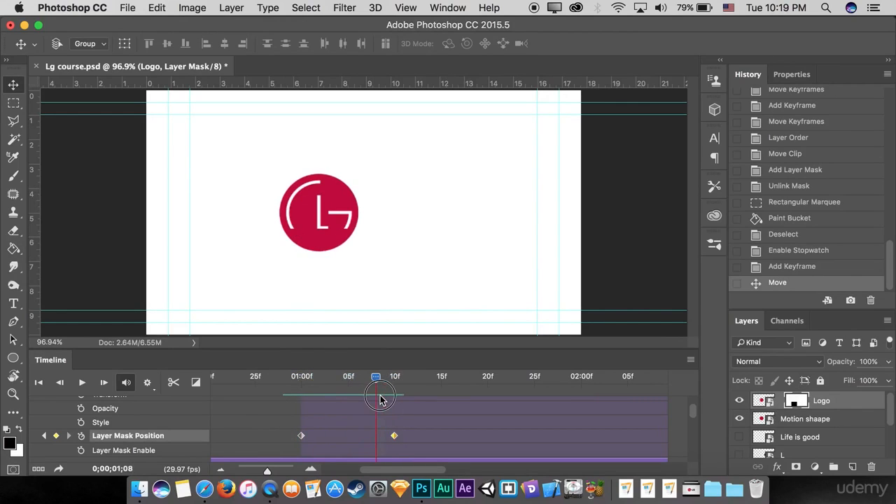
{"action": "left_click", "coordinate": [56, 436]}
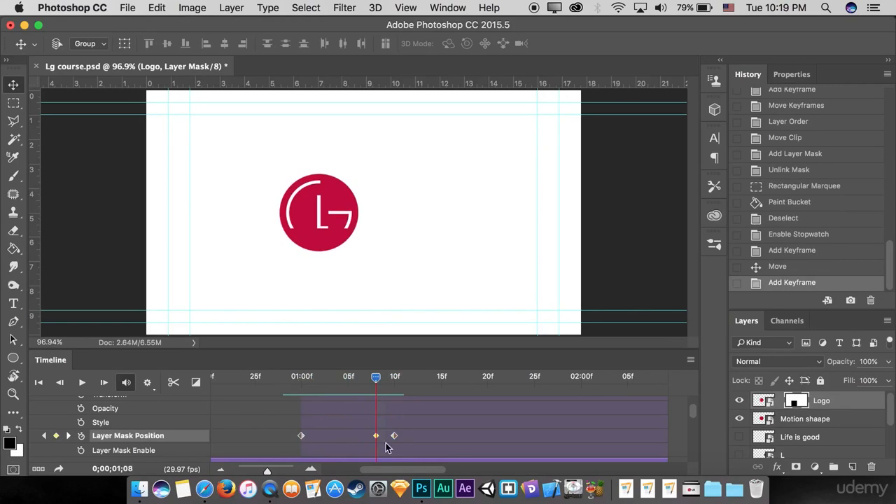
{"action": "left_click_drag", "start_coordinate": [376, 435], "coordinate": [329, 436]}
Step: Play back and scrub the logo's mask reveal between 01:00 and 01:10 to check its timing
{"action": "key", "text": "space"}
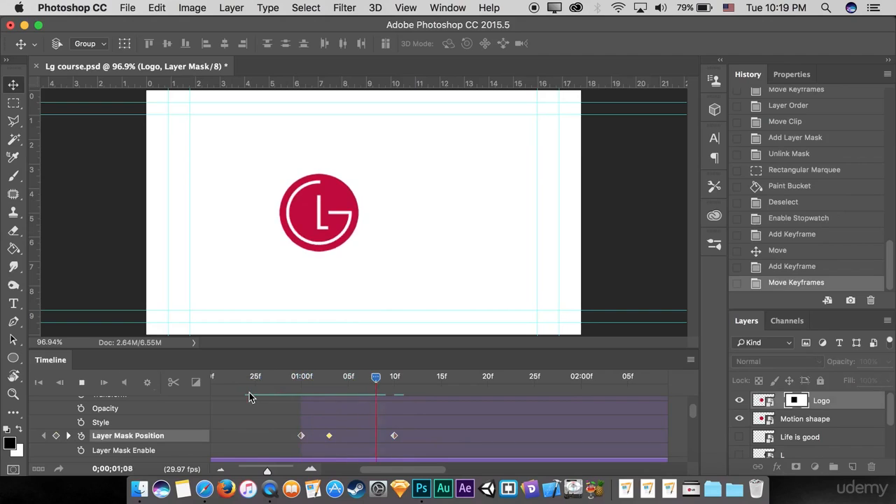
{"action": "left_click_drag", "start_coordinate": [434, 378], "coordinate": [303, 393]}
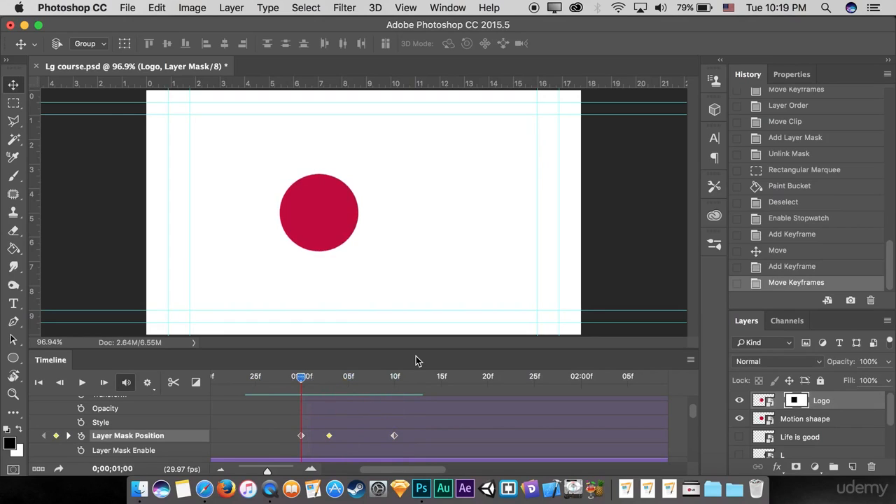
{"action": "left_click_drag", "start_coordinate": [294, 383], "coordinate": [395, 384]}
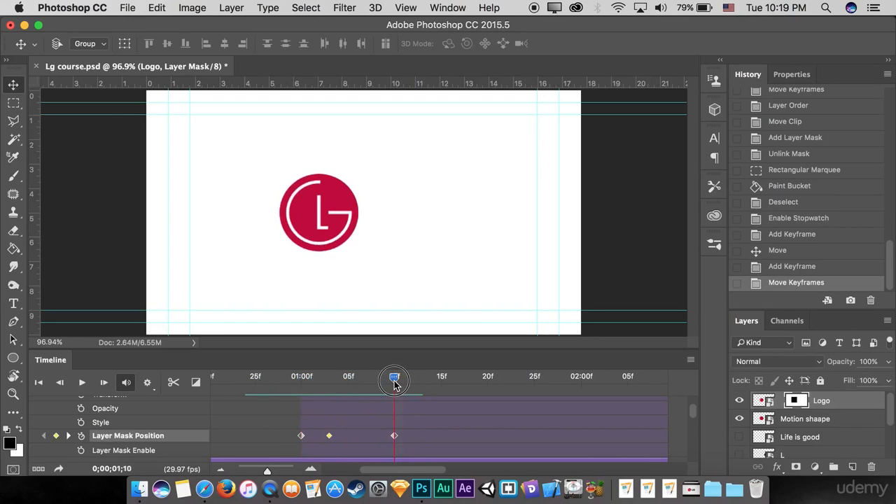